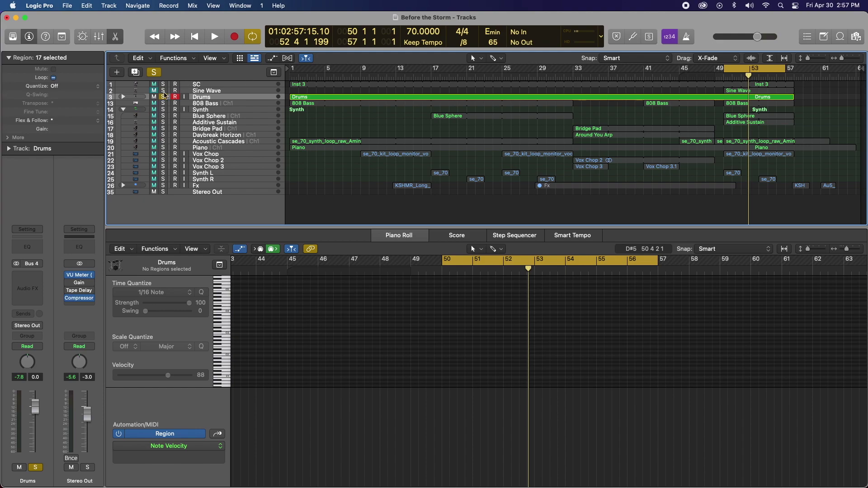
- Look inside the Drums track stack, collapse it again and play back the soloed drums in the cycled section
{"action": "left_click", "coordinate": [123, 96]}
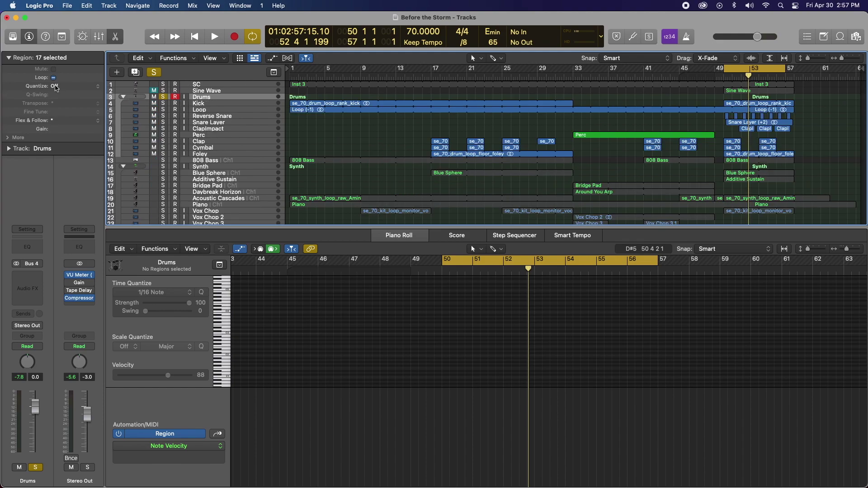
{"action": "left_click", "coordinate": [123, 97]}
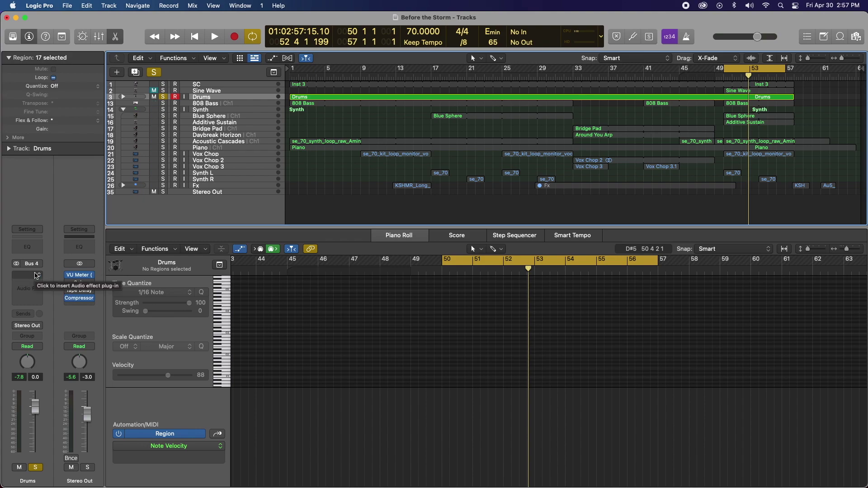
{"action": "mouse_move", "coordinate": [130, 156]}
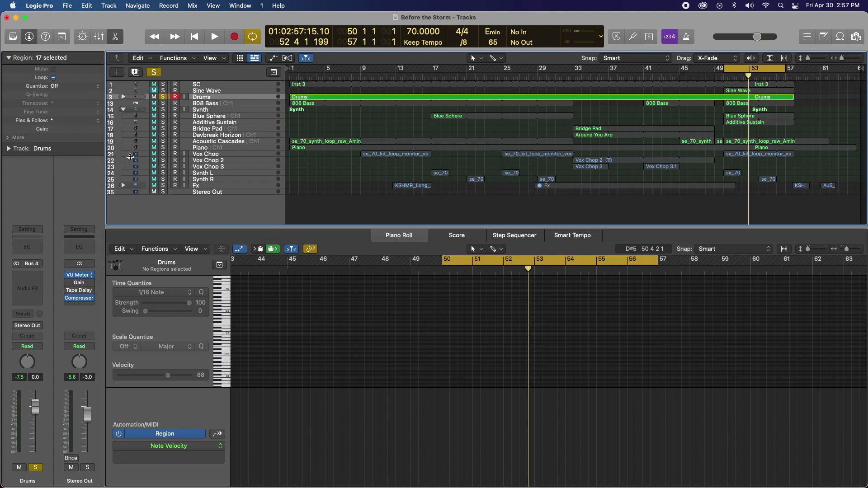
{"action": "key", "text": "space"}
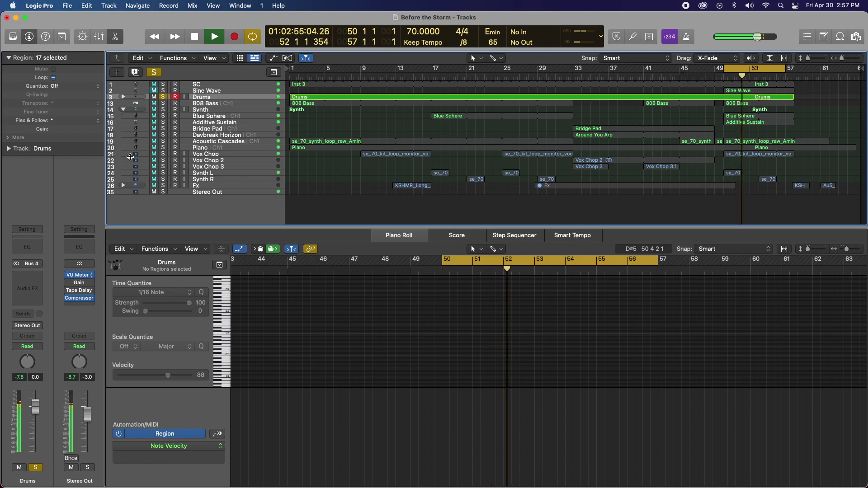
{"action": "key", "text": "space"}
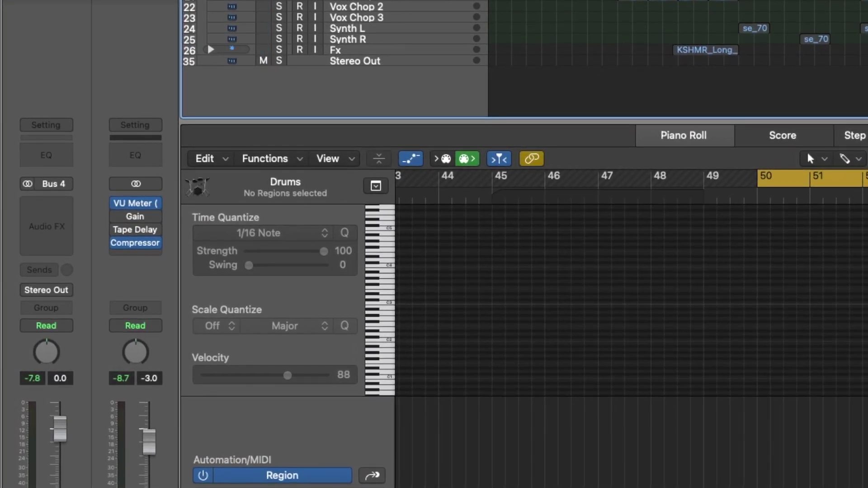
- Insert a stereo Tape Delay as the audio effect on the Drums track
{"action": "left_click", "coordinate": [56, 202]}
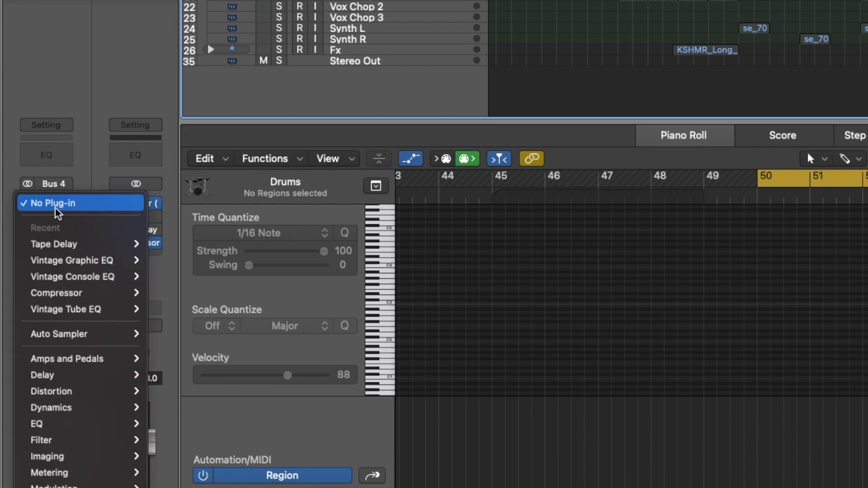
{"action": "mouse_move", "coordinate": [109, 378]}
{"action": "mouse_move", "coordinate": [167, 375]}
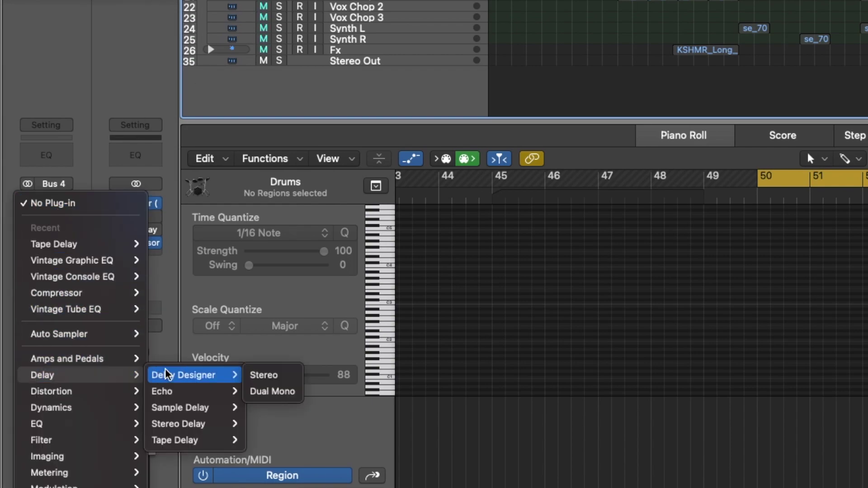
{"action": "mouse_move", "coordinate": [204, 440]}
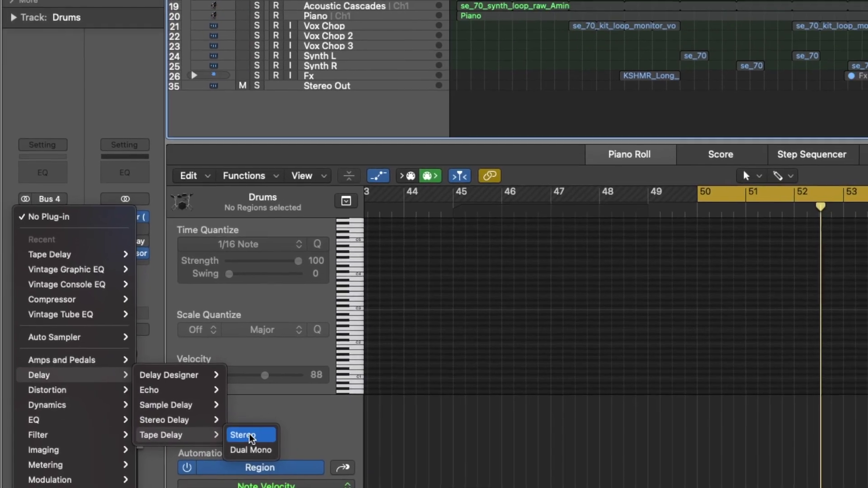
{"action": "left_click", "coordinate": [250, 435]}
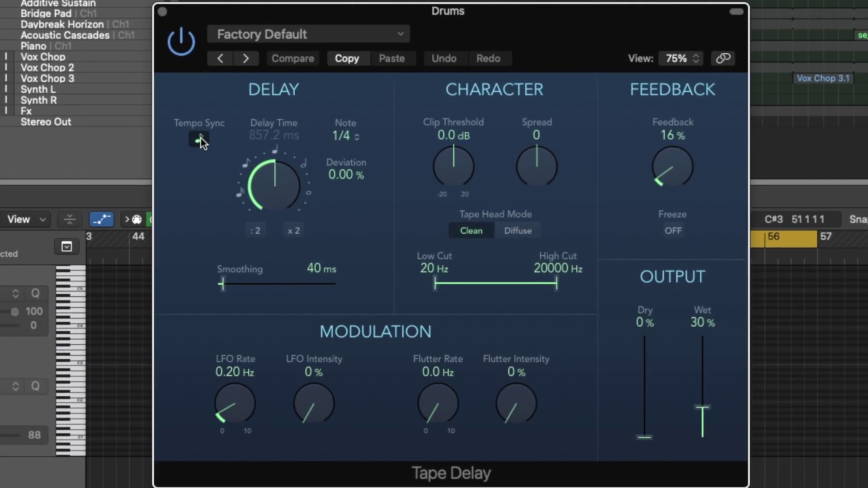
- Turn off the Tape Delay's tempo sync and set its delay time to 0 ms and feedback to 0%
{"action": "left_click", "coordinate": [200, 137]}
{"action": "left_click_drag", "start_coordinate": [259, 157], "coordinate": [290, 218]}
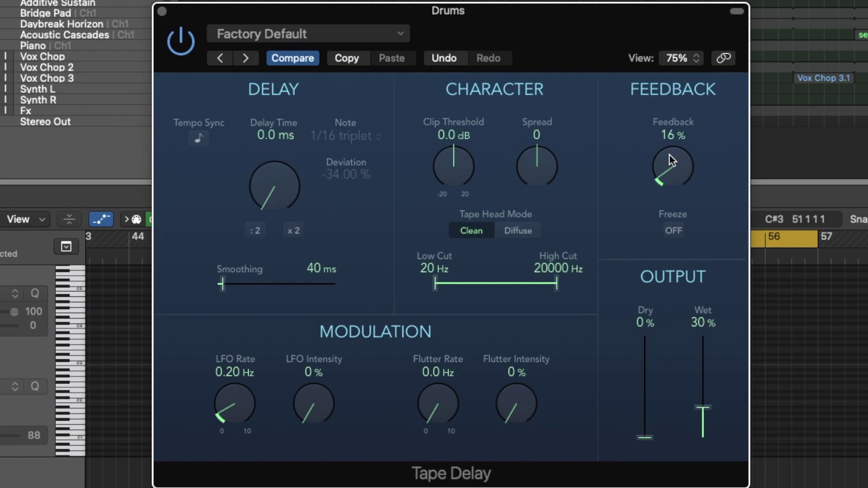
{"action": "left_click_drag", "start_coordinate": [669, 154], "coordinate": [679, 184]}
- Set the Tape Delay's output to 100% dry and 0% wet, with the clip threshold at -20 dB
{"action": "left_click_drag", "start_coordinate": [644, 437], "coordinate": [648, 365]}
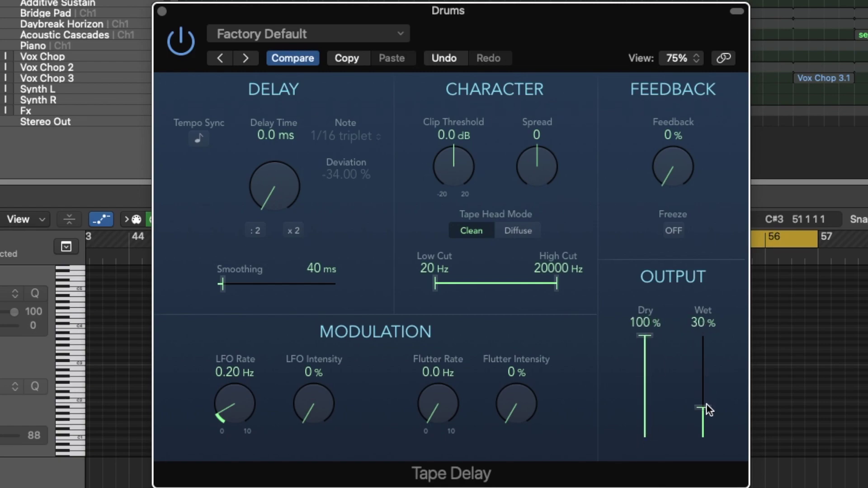
{"action": "left_click_drag", "start_coordinate": [706, 405], "coordinate": [710, 442]}
{"action": "left_click_drag", "start_coordinate": [447, 164], "coordinate": [462, 280]}
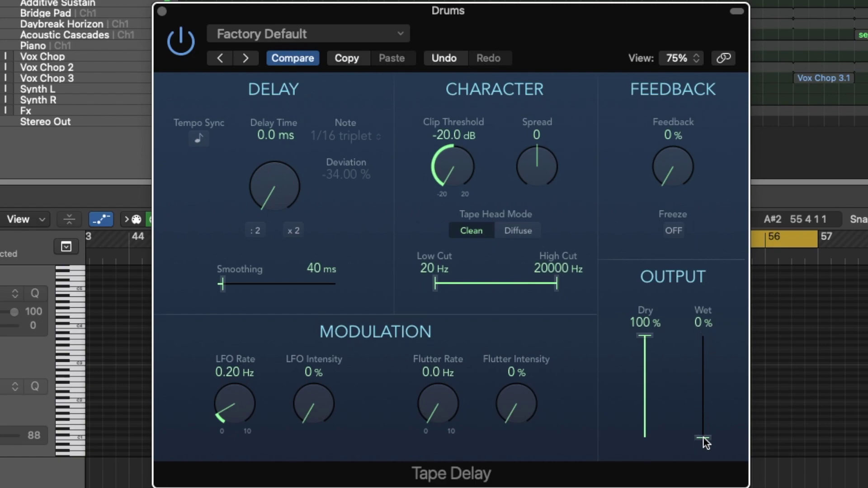
- Sweep the Tape Delay's wet level across its full range and settle on 43%
{"action": "left_click_drag", "start_coordinate": [703, 437], "coordinate": [706, 406]}
{"action": "left_click_drag", "start_coordinate": [698, 405], "coordinate": [703, 324]}
{"action": "left_click_drag", "start_coordinate": [703, 343], "coordinate": [703, 374]}
{"action": "left_click_drag", "start_coordinate": [703, 378], "coordinate": [701, 391]}
- Limit the Tape Delay with a 550 Hz low cut and a 7000 Hz high cut, and set the wet level to 50%
{"action": "left_click_drag", "start_coordinate": [457, 284], "coordinate": [492, 282]}
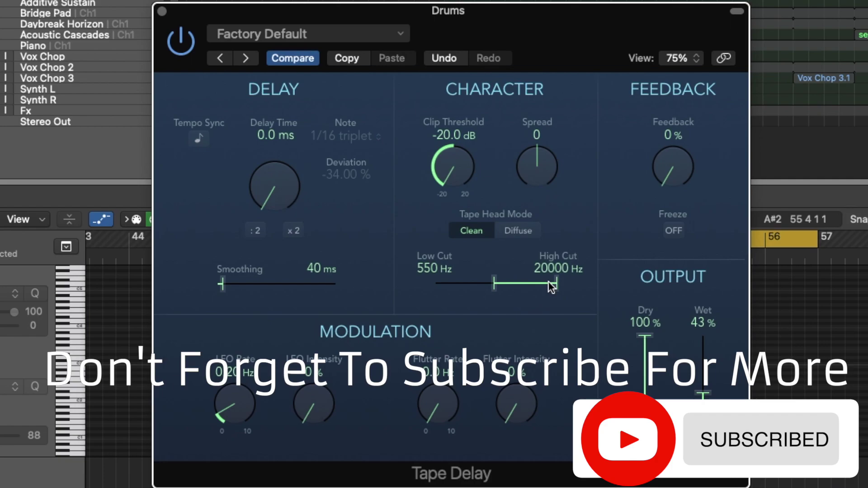
{"action": "left_click_drag", "start_coordinate": [549, 284], "coordinate": [539, 294]}
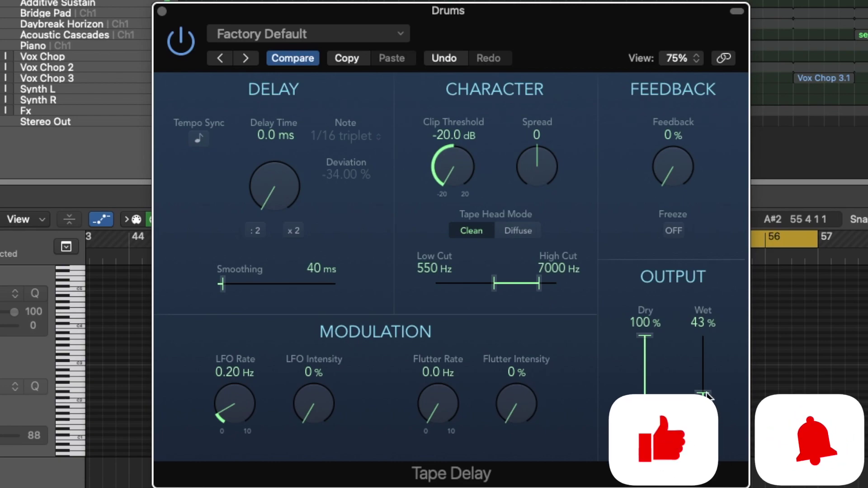
{"action": "left_click_drag", "start_coordinate": [705, 391], "coordinate": [706, 353]}
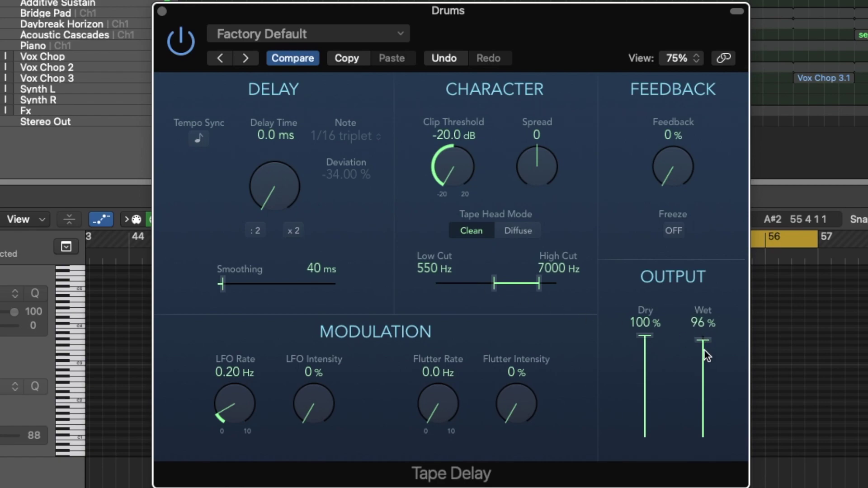
{"action": "left_click_drag", "start_coordinate": [705, 349], "coordinate": [704, 389]}
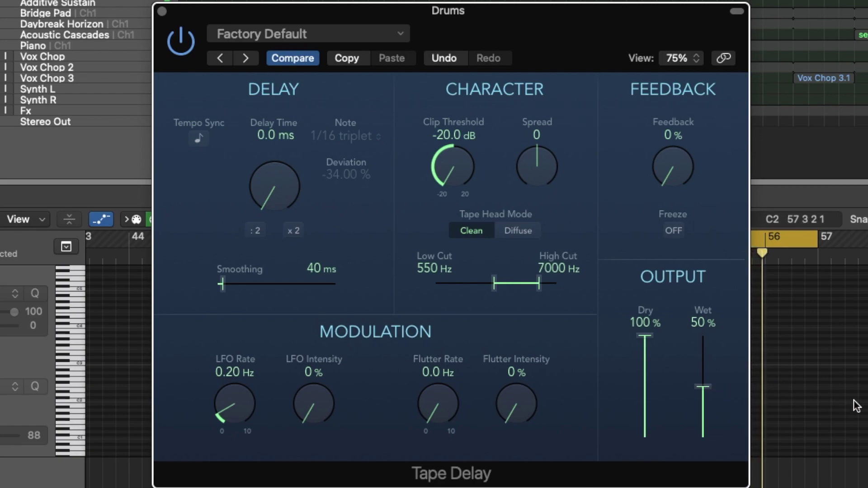
- Bypass the Tape Delay on the Drums track and close its window
{"action": "left_click", "coordinate": [181, 40]}
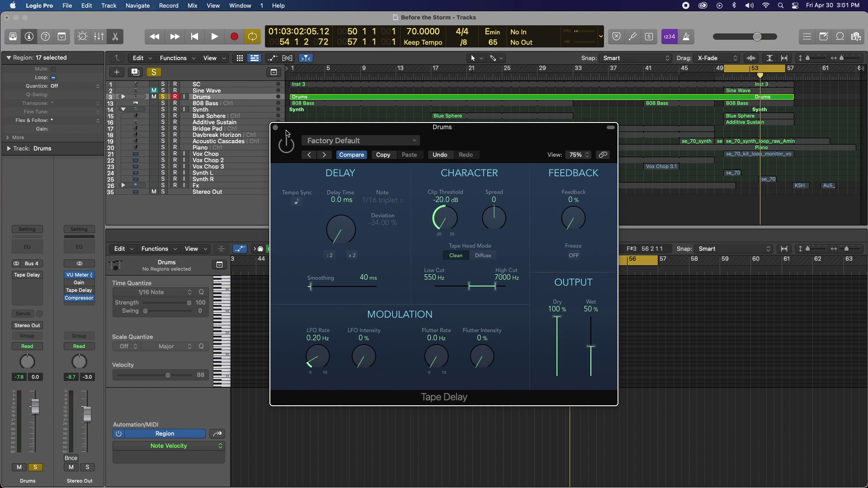
{"action": "left_click", "coordinate": [275, 127]}
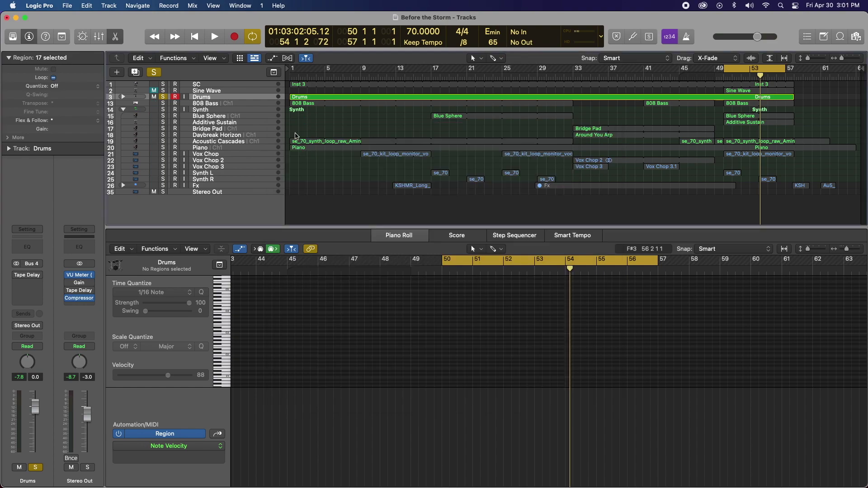
- Take the Drums track out of solo, then solo and select the Sine Wave track
{"action": "left_click", "coordinate": [164, 96]}
{"action": "left_click", "coordinate": [163, 90]}
{"action": "left_click", "coordinate": [217, 91]}
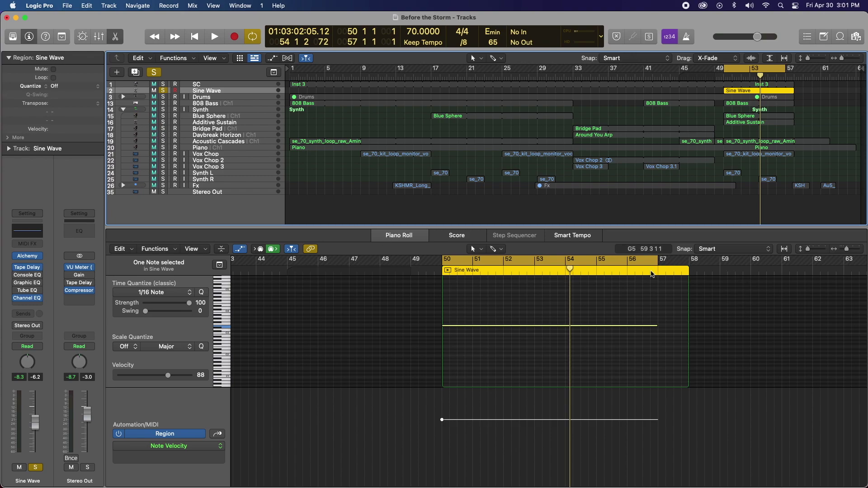
- Inspect the Alchemy instrument on the Sine Wave track and close its window
{"action": "mouse_move", "coordinate": [29, 258]}
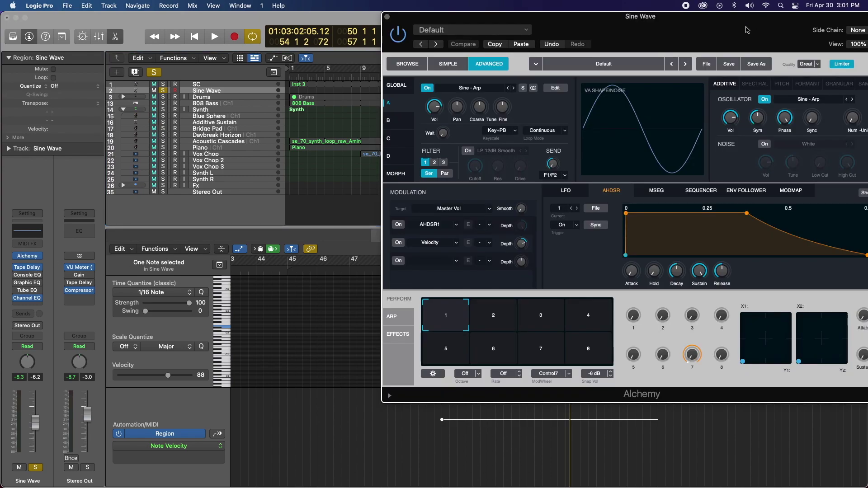
{"action": "left_click_drag", "start_coordinate": [747, 30], "coordinate": [663, 27]}
{"action": "left_click", "coordinate": [304, 17]}
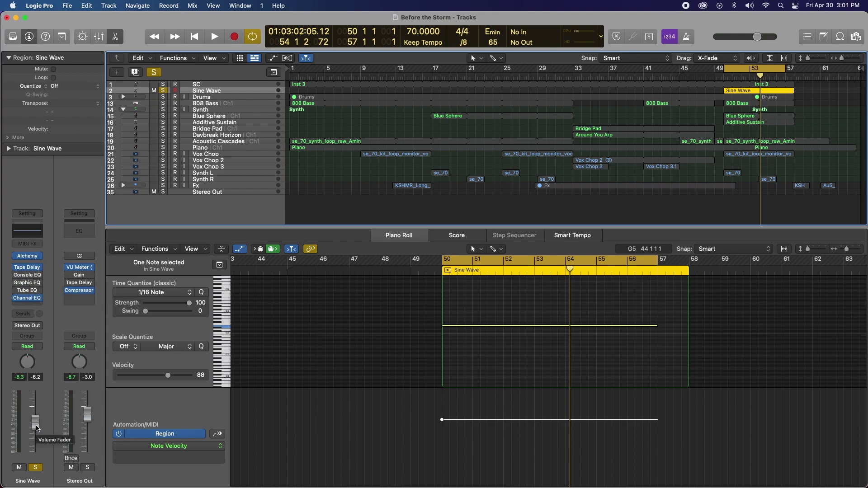
- Play the Sine Wave track with its volume fader fully down and examine its spectrum in the Channel EQ
{"action": "key", "text": "space"}
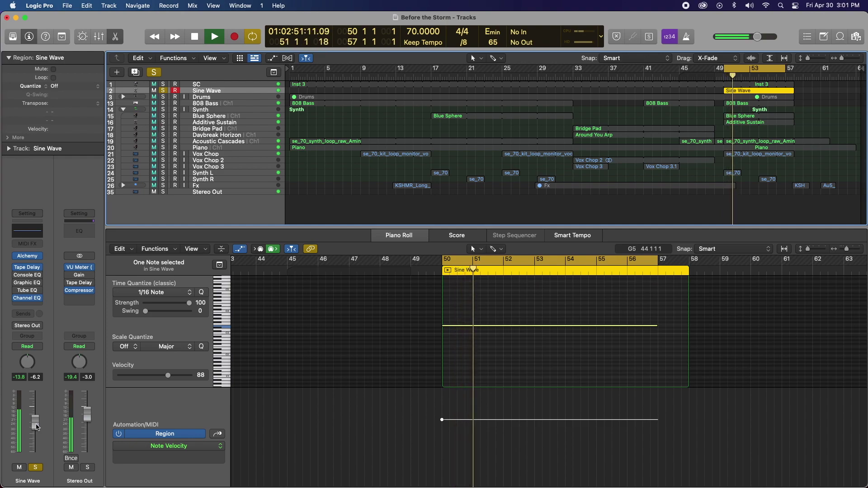
{"action": "left_click", "coordinate": [31, 298]}
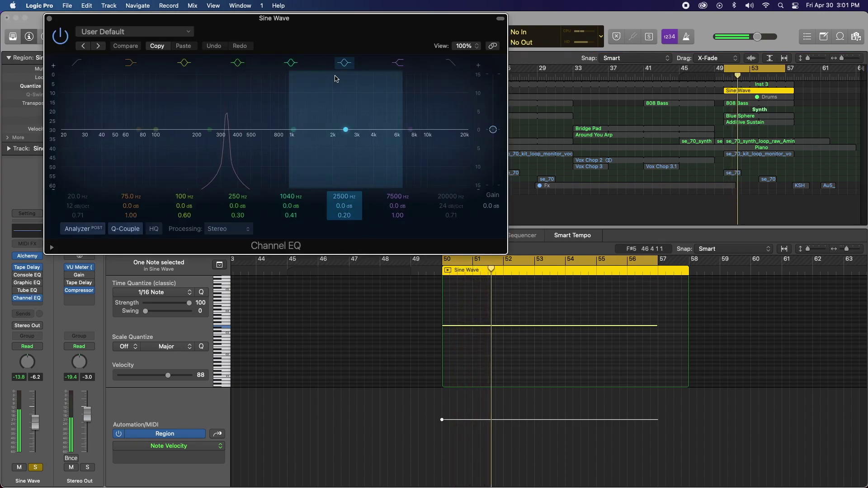
{"action": "left_click_drag", "start_coordinate": [309, 46], "coordinate": [255, 46]}
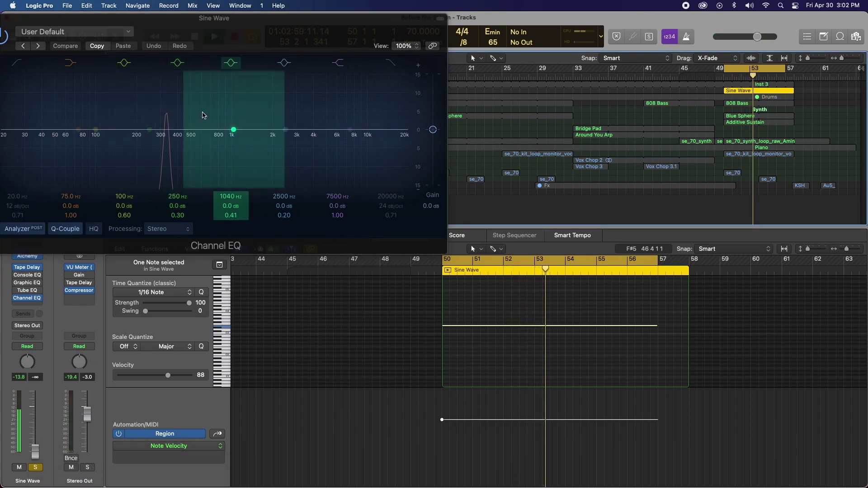
{"action": "left_click_drag", "start_coordinate": [241, 31], "coordinate": [300, 31]}
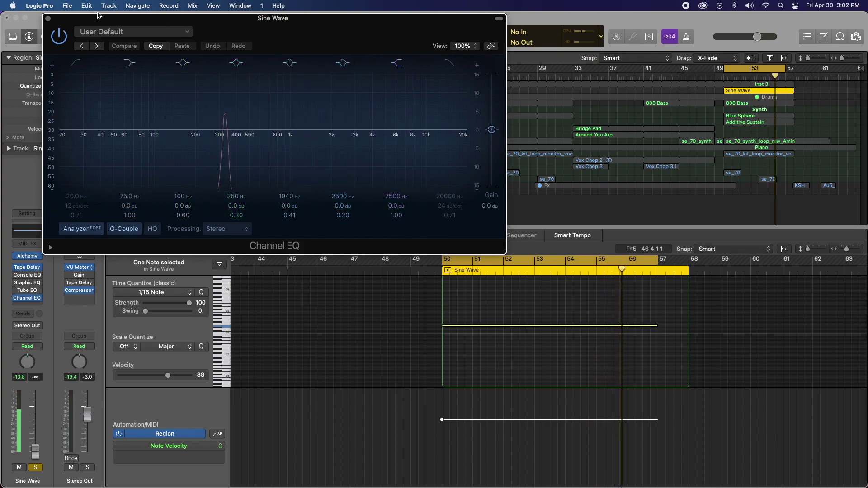
{"action": "left_click_drag", "start_coordinate": [114, 27], "coordinate": [290, 42]}
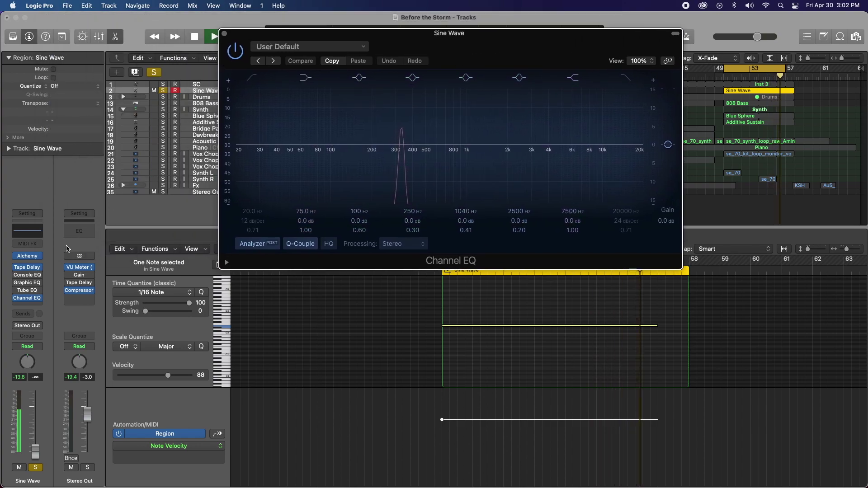
- Open the Sine Wave track's Tape Delay and arrange its window beside the Channel EQ
{"action": "mouse_move", "coordinate": [32, 273]}
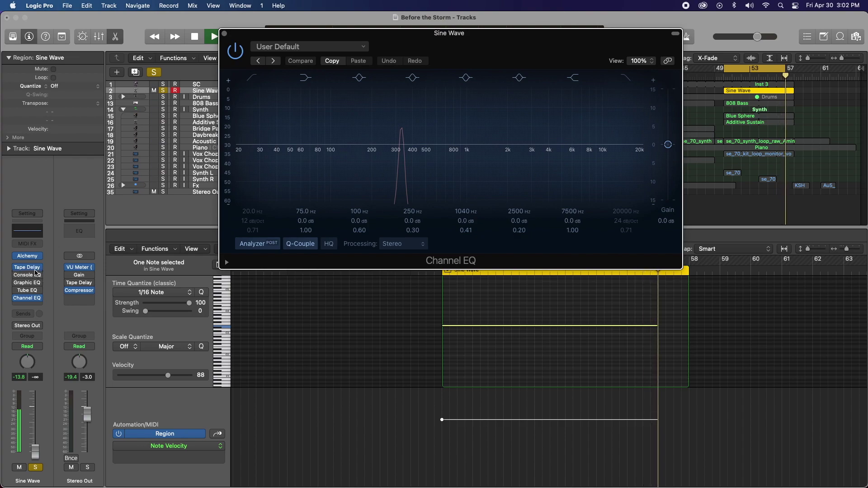
{"action": "left_click", "coordinate": [30, 270]}
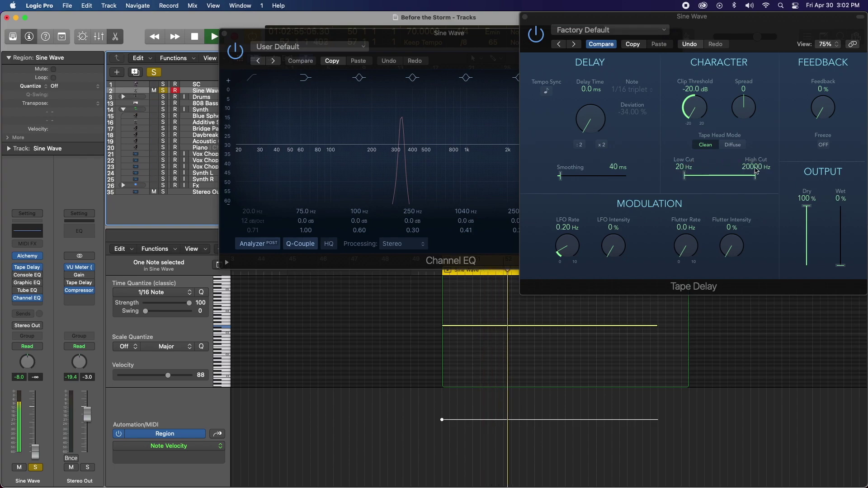
{"action": "left_click_drag", "start_coordinate": [767, 26], "coordinate": [653, 26]}
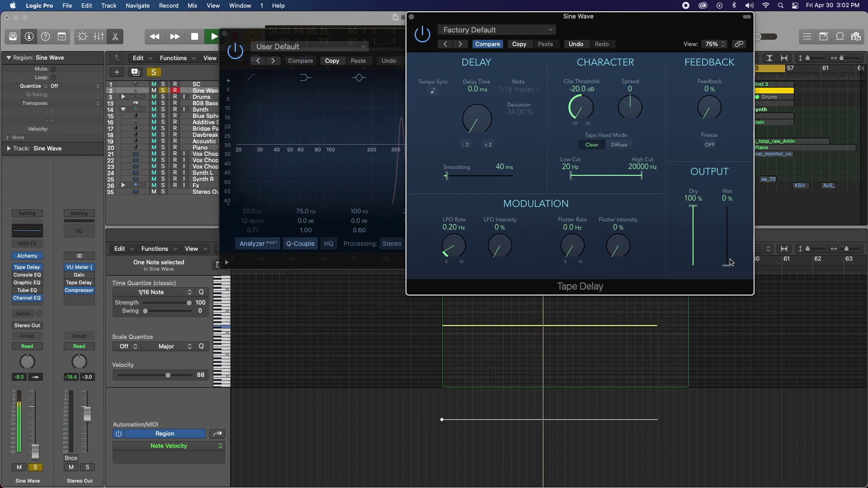
{"action": "left_click_drag", "start_coordinate": [565, 17], "coordinate": [698, 16]}
{"action": "left_click_drag", "start_coordinate": [468, 30], "coordinate": [331, 15]}
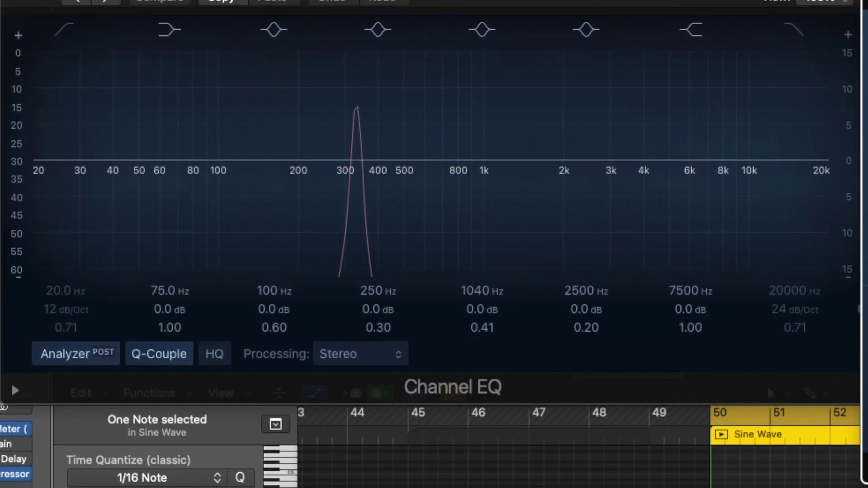
- Raise the Tape Delay's wet level to 100% and return it to 0% to compare the harmonics in the Channel EQ, then close the Tape Delay
{"action": "left_click_drag", "start_coordinate": [309, 237], "coordinate": [305, 181]}
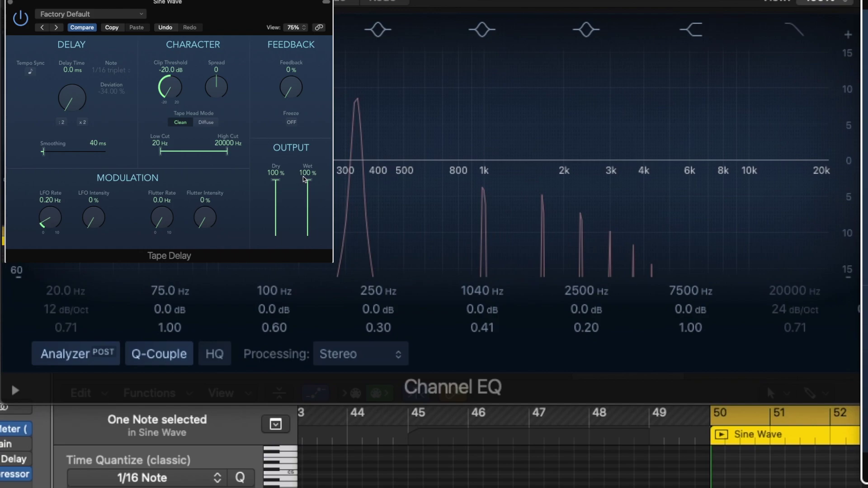
{"action": "left_click_drag", "start_coordinate": [304, 181], "coordinate": [311, 239]}
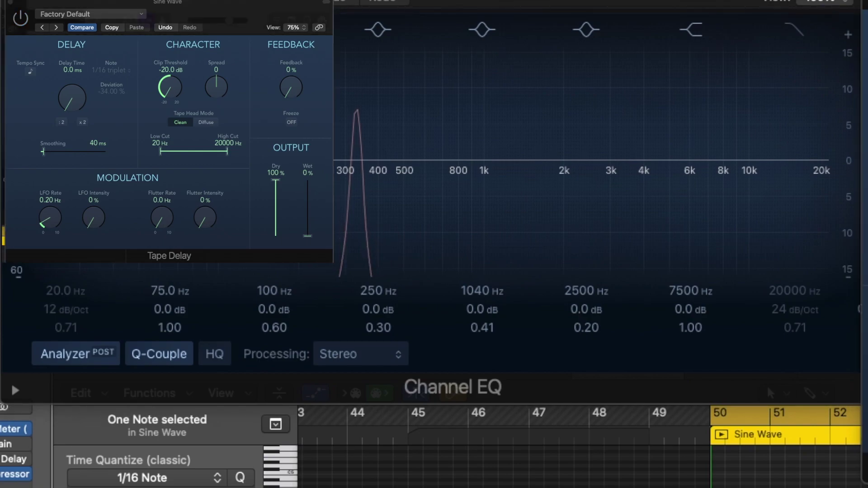
{"action": "key", "text": "space"}
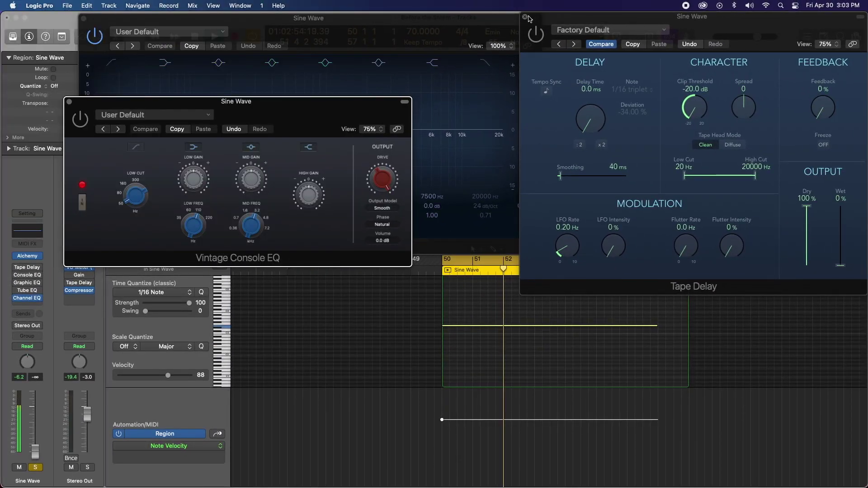
{"action": "left_click", "coordinate": [525, 17]}
- Place the Vintage Console EQ beside the Channel EQ, lower its drive to 0.0 and switch it on
{"action": "left_click_drag", "start_coordinate": [294, 122], "coordinate": [703, 54]}
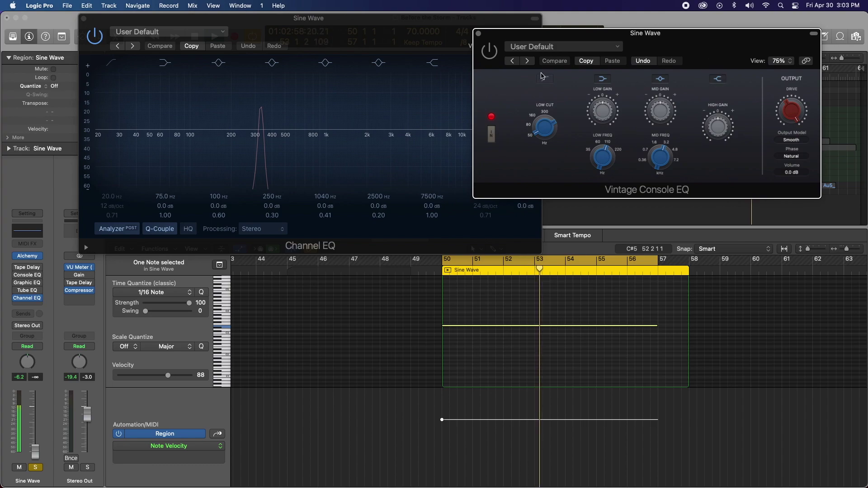
{"action": "left_click_drag", "start_coordinate": [790, 109], "coordinate": [790, 124]}
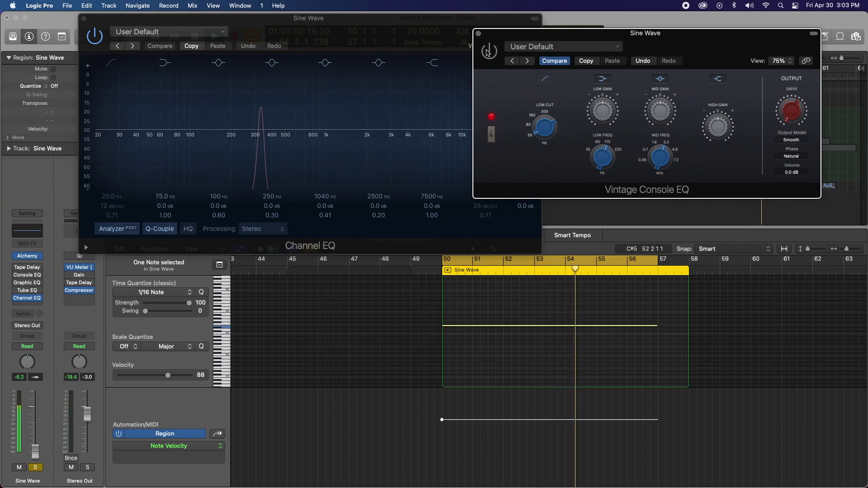
{"action": "left_click", "coordinate": [488, 51]}
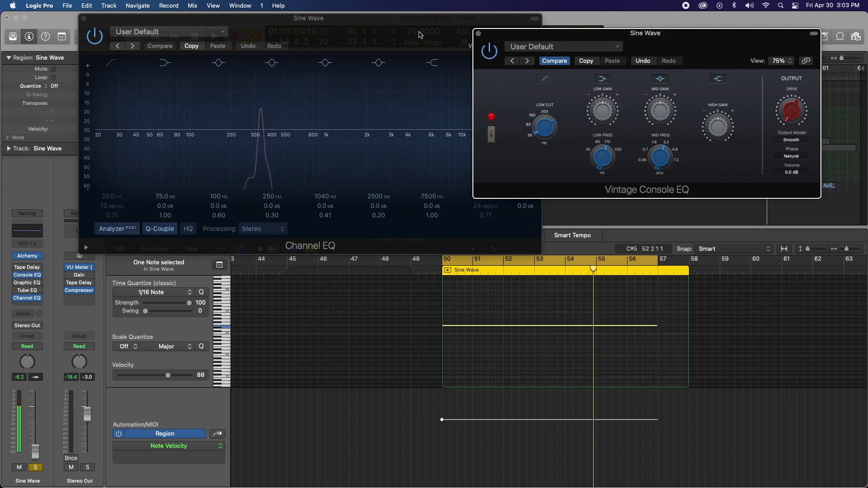
- Raise the Vintage Console EQ's drive to compare the added harmonics in the Channel EQ, and close the Vintage Console EQ
{"action": "mouse_move", "coordinate": [796, 120]}
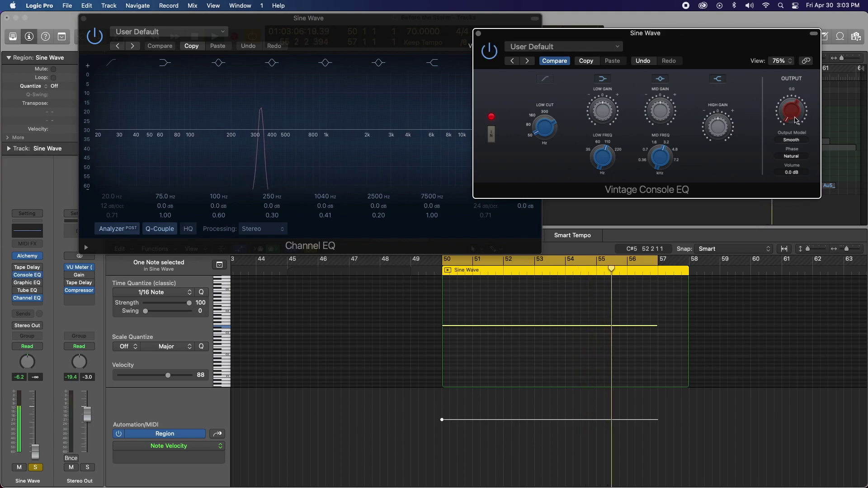
{"action": "scroll", "coordinate": [797, 120], "scroll_direction": "up", "scroll_amount": 2}
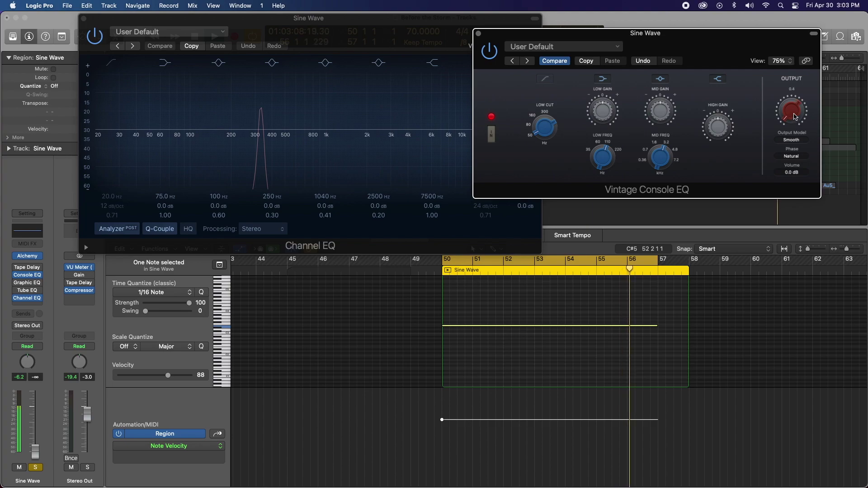
{"action": "left_click_drag", "start_coordinate": [794, 113], "coordinate": [790, 81]}
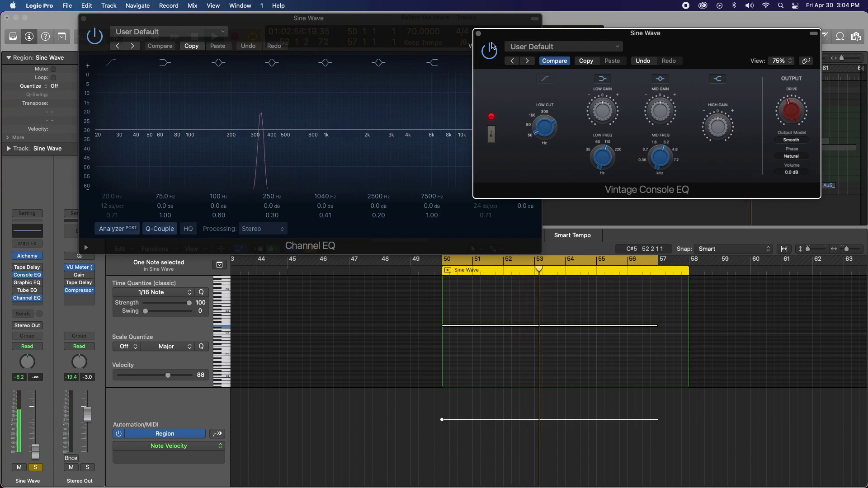
{"action": "left_click", "coordinate": [478, 34]}
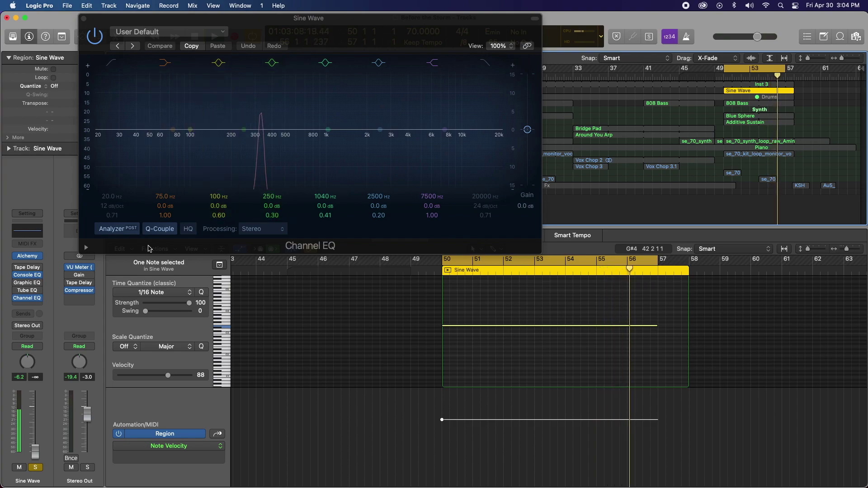
- Close the Sine Wave track's Channel EQ window, and inspect the Stereo Out's Compressor before closing it as well
{"action": "mouse_move", "coordinate": [31, 286]}
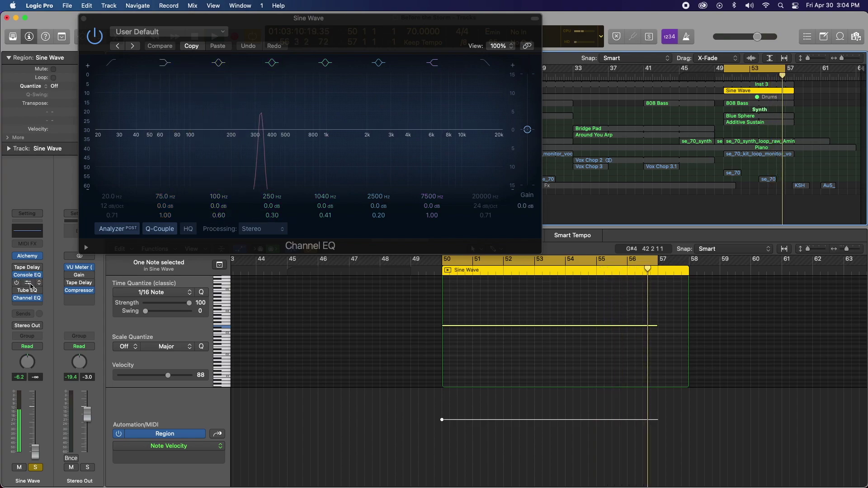
{"action": "left_click_drag", "start_coordinate": [253, 18], "coordinate": [632, 36]}
{"action": "left_click", "coordinate": [632, 40]}
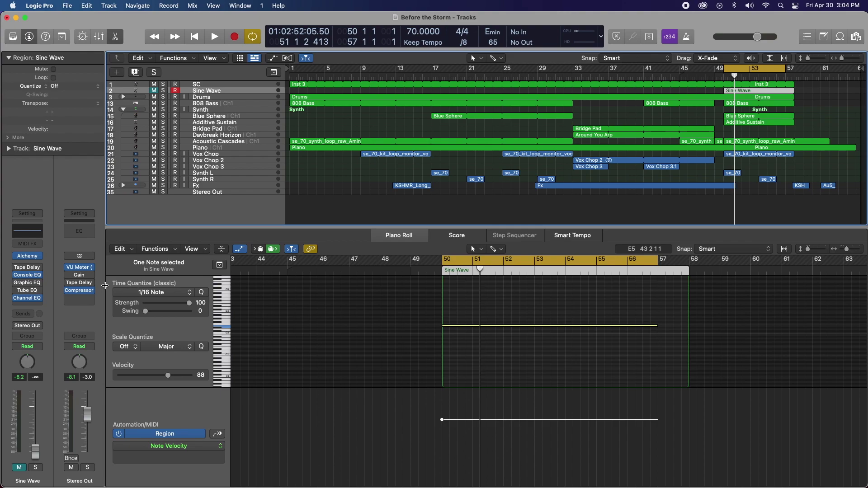
{"action": "left_click", "coordinate": [81, 292]}
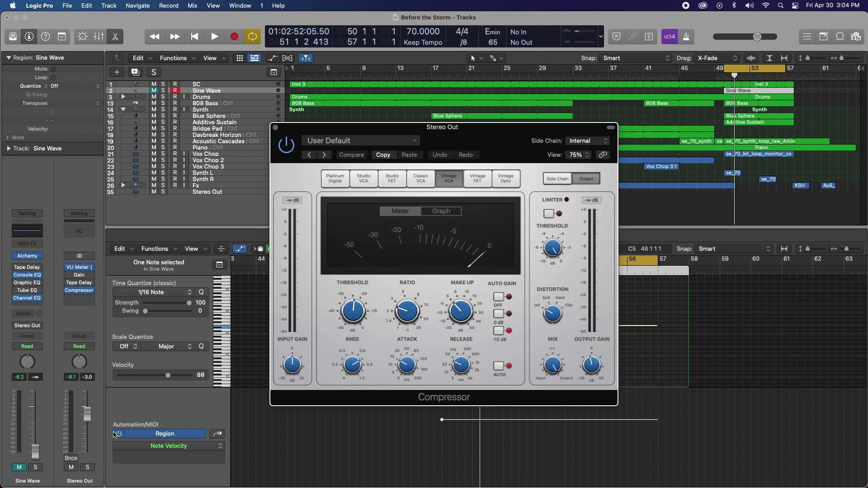
{"action": "left_click", "coordinate": [275, 128]}
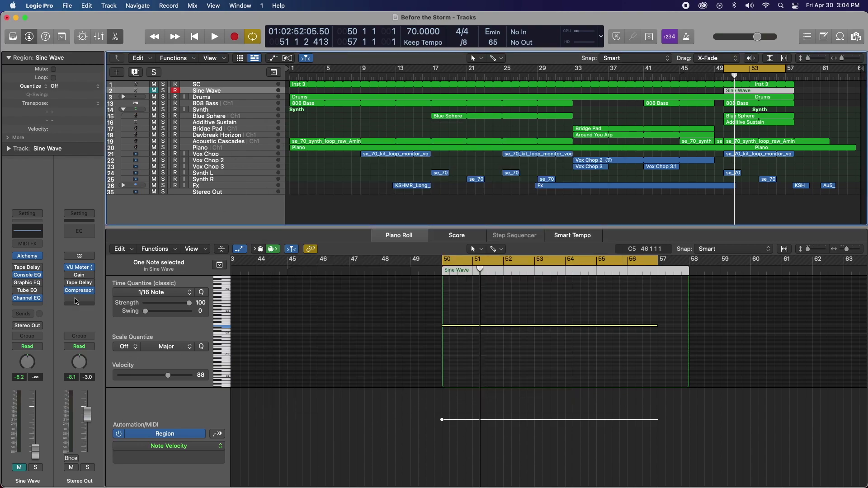
- Open the Stereo Out's Tape Delay and play the mix with the cycle range set from bar 49 to bar 58
{"action": "left_click", "coordinate": [80, 283]}
{"action": "left_click", "coordinate": [214, 291]}
{"action": "left_click_drag", "start_coordinate": [473, 128], "coordinate": [509, 19]}
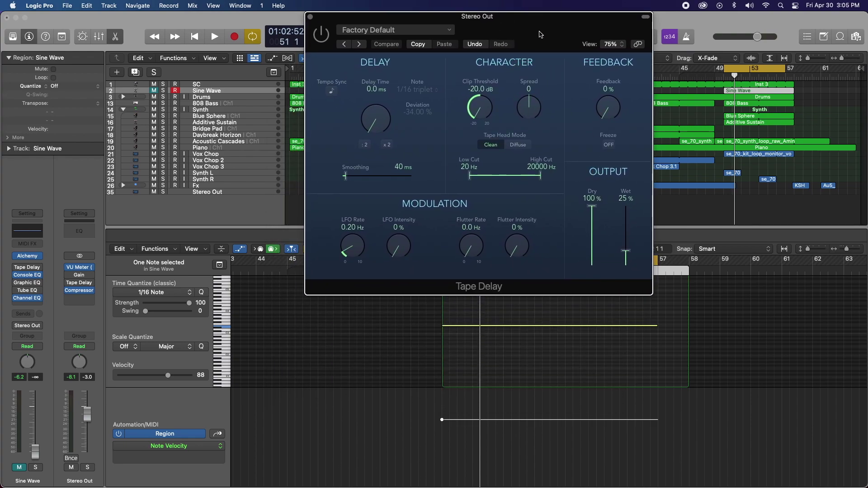
{"action": "left_click_drag", "start_coordinate": [723, 73], "coordinate": [715, 73]}
{"action": "left_click_drag", "start_coordinate": [567, 99], "coordinate": [520, 60]}
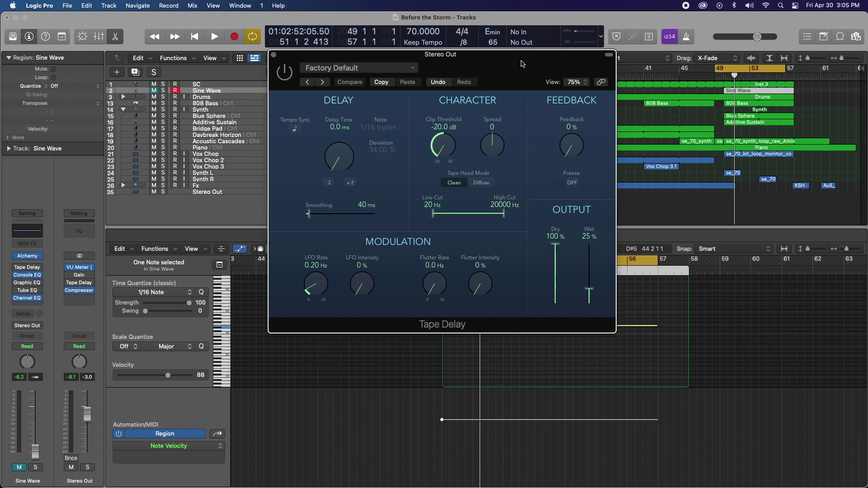
{"action": "key", "text": "space"}
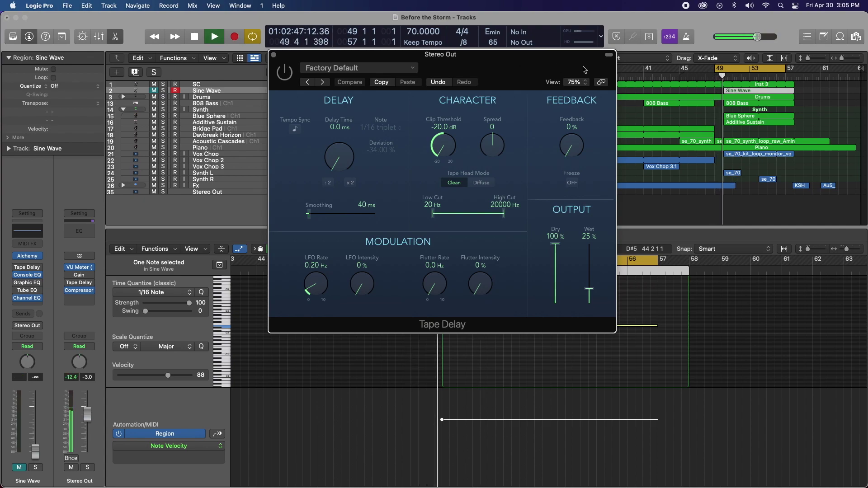
{"action": "left_click_drag", "start_coordinate": [786, 69], "coordinate": [786, 69]}
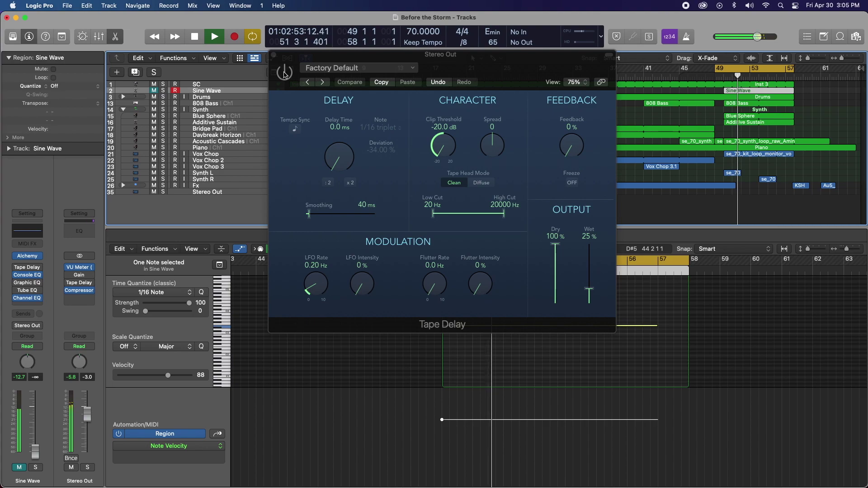
- Enable the Stereo Out's Tape Delay and adjust its wet level to 17% during playback, then stop playback and close the plug-in
{"action": "left_click", "coordinate": [335, 108]}
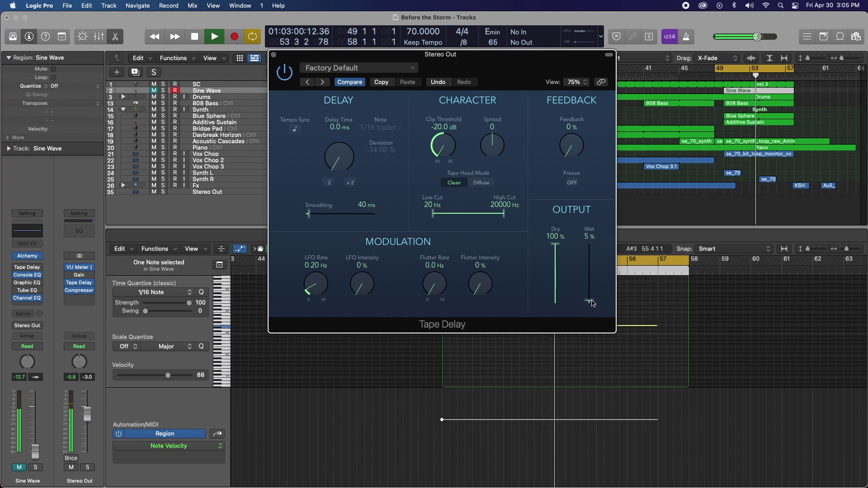
{"action": "mouse_move", "coordinate": [592, 306]}
{"action": "left_mouse_down"}
{"action": "mouse_move", "coordinate": [593, 257]}
{"action": "mouse_move", "coordinate": [597, 294]}
{"action": "left_mouse_up"}
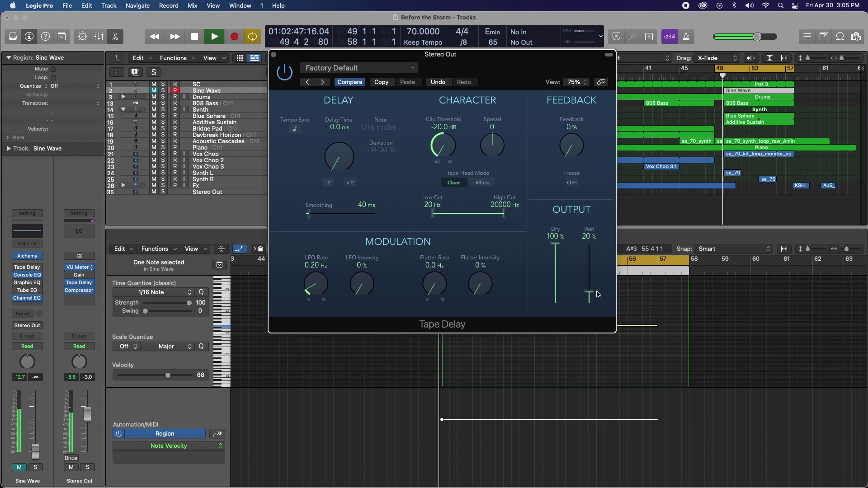
{"action": "left_click_drag", "start_coordinate": [598, 294], "coordinate": [599, 293]}
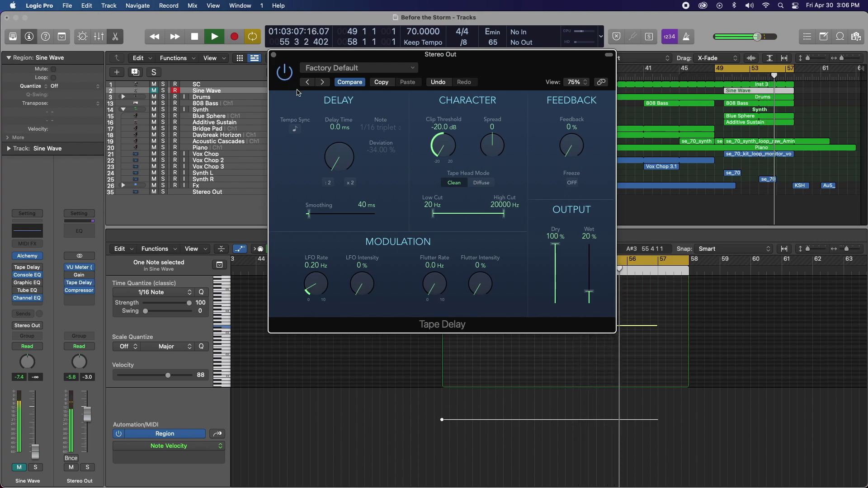
{"action": "left_click_drag", "start_coordinate": [589, 291], "coordinate": [588, 292]}
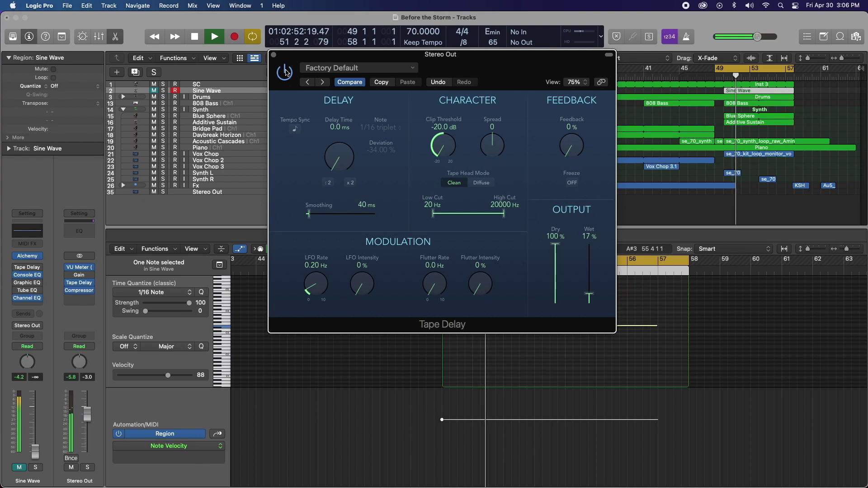
{"action": "key", "text": "space"}
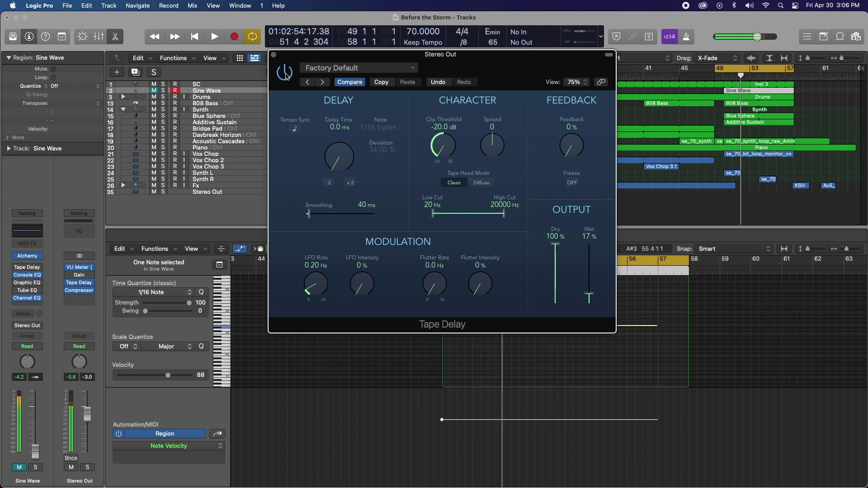
{"action": "left_click", "coordinate": [273, 55]}
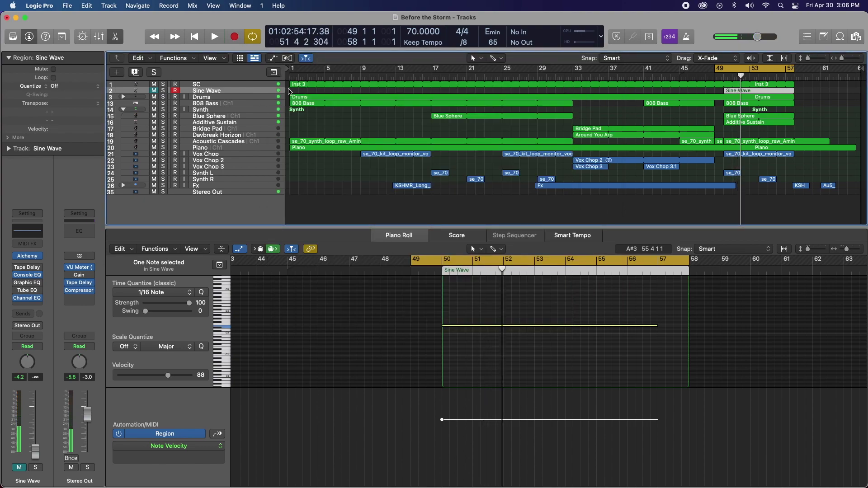